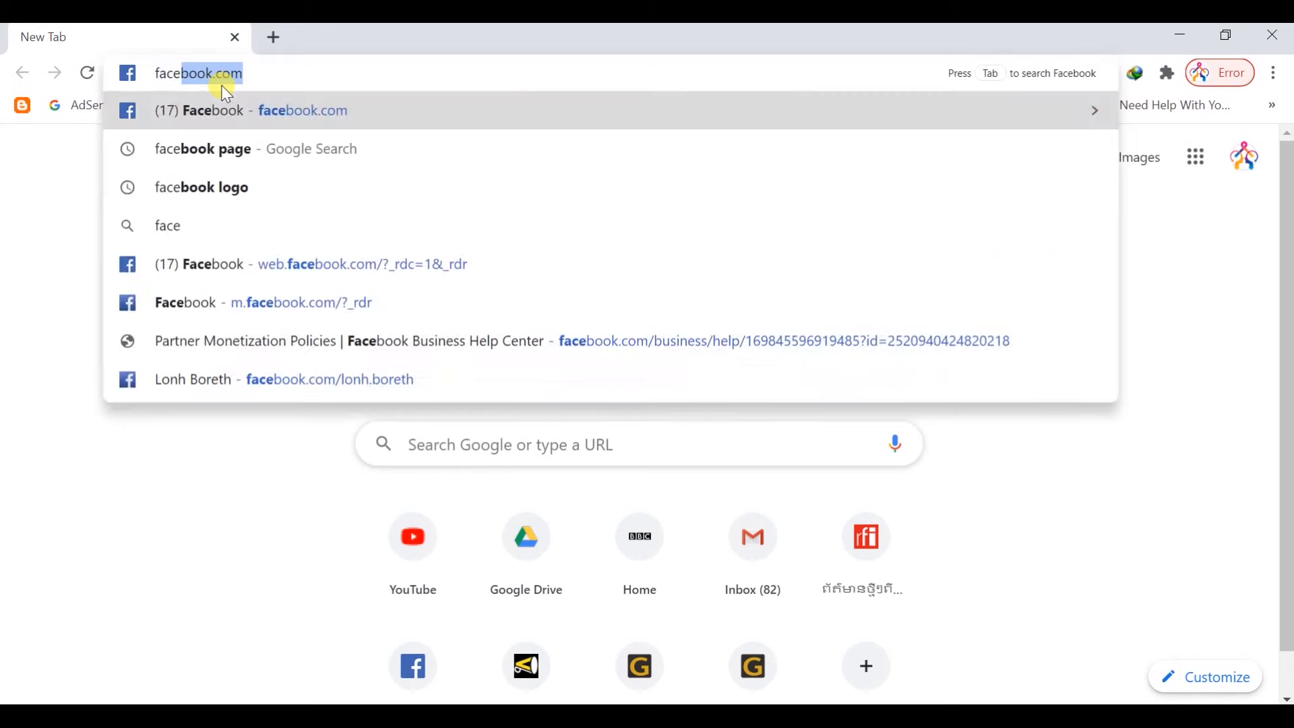
Step: Go to facebook.com and open the Pages section from the news feed
{"action": "type", "text": "com"}
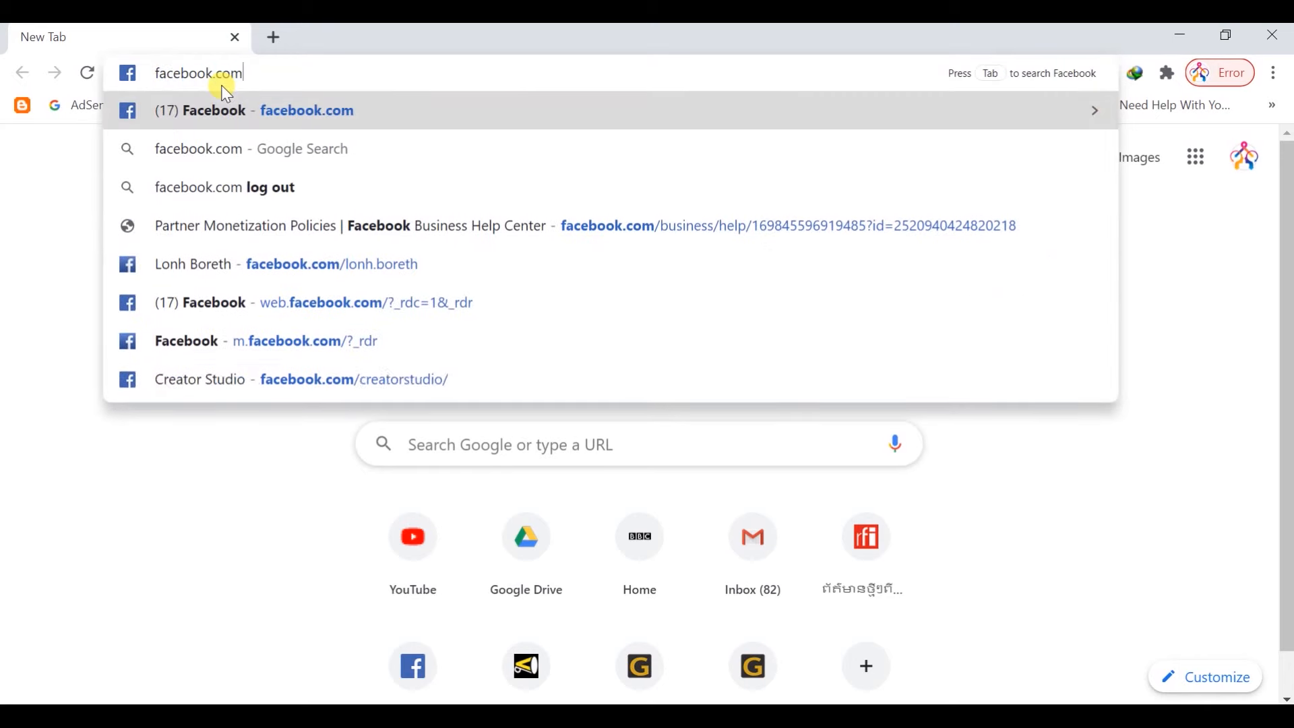
{"action": "key", "text": "Return"}
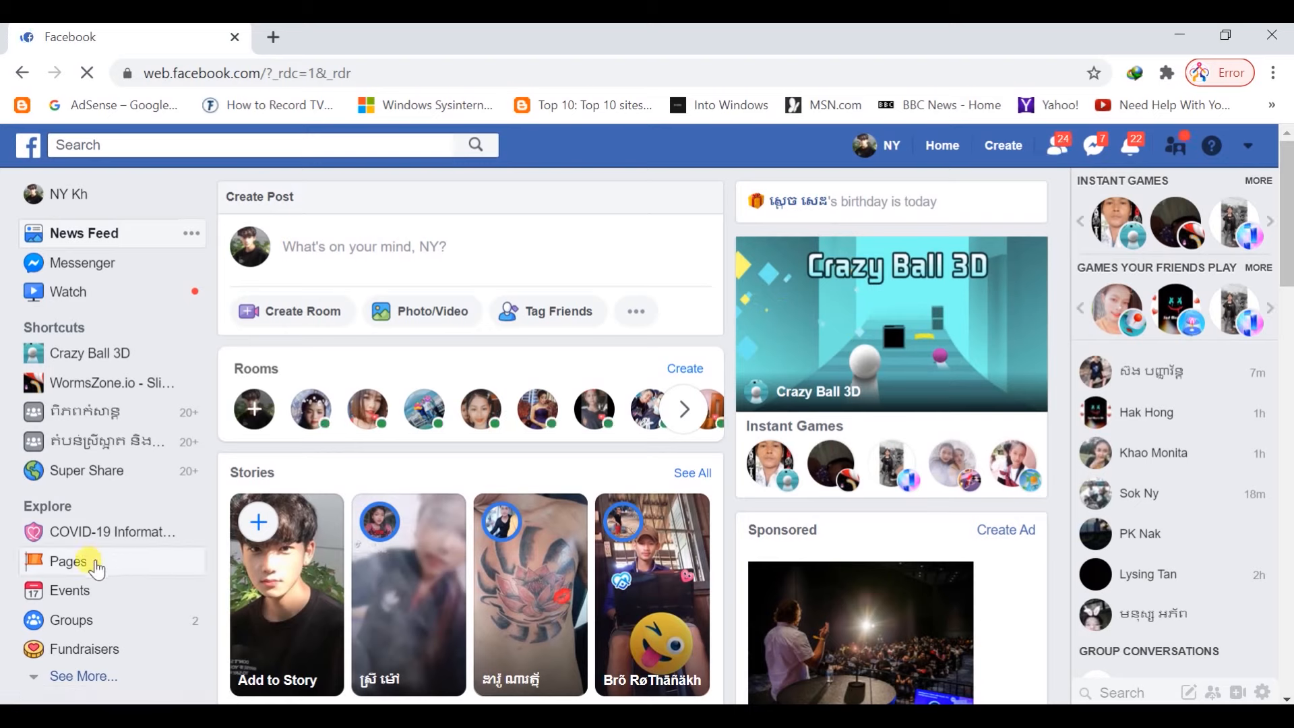
{"action": "left_click", "coordinate": [66, 564]}
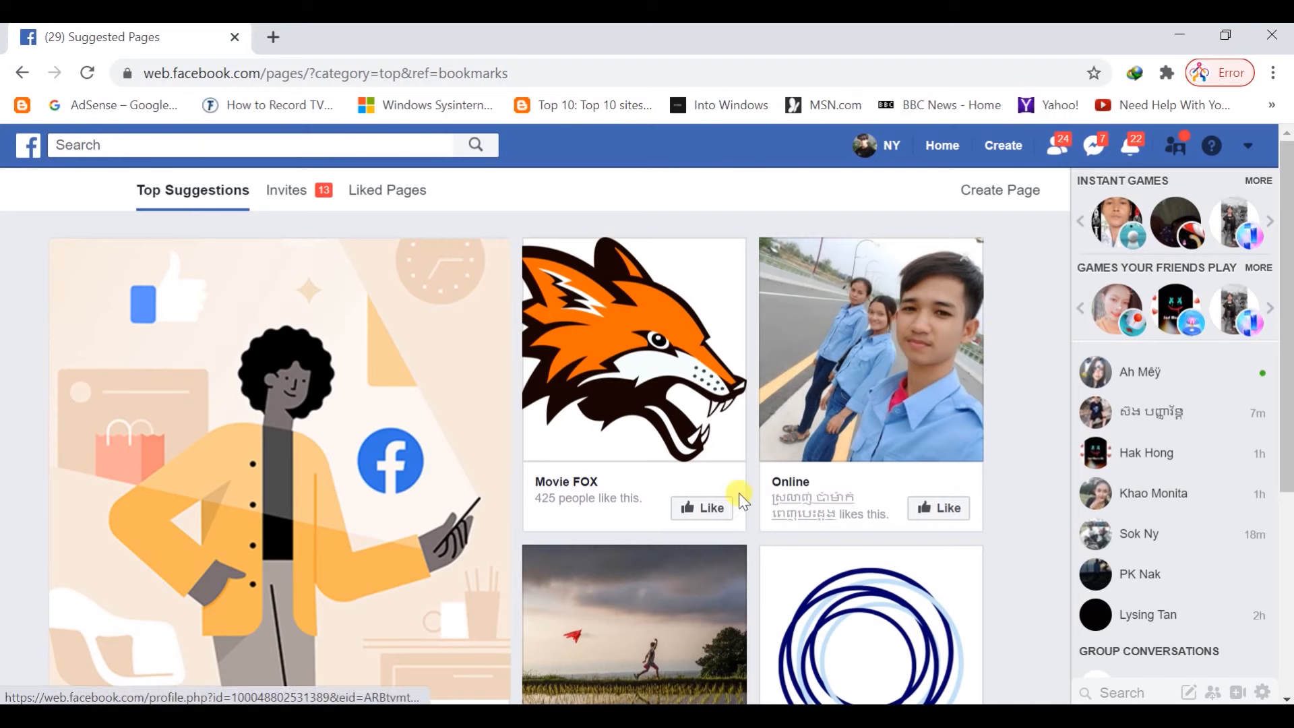
Step: Start creating a new Page of the Community or Public Figure type
{"action": "scroll", "coordinate": [426, 341], "scroll_direction": "down", "scroll_amount": 3}
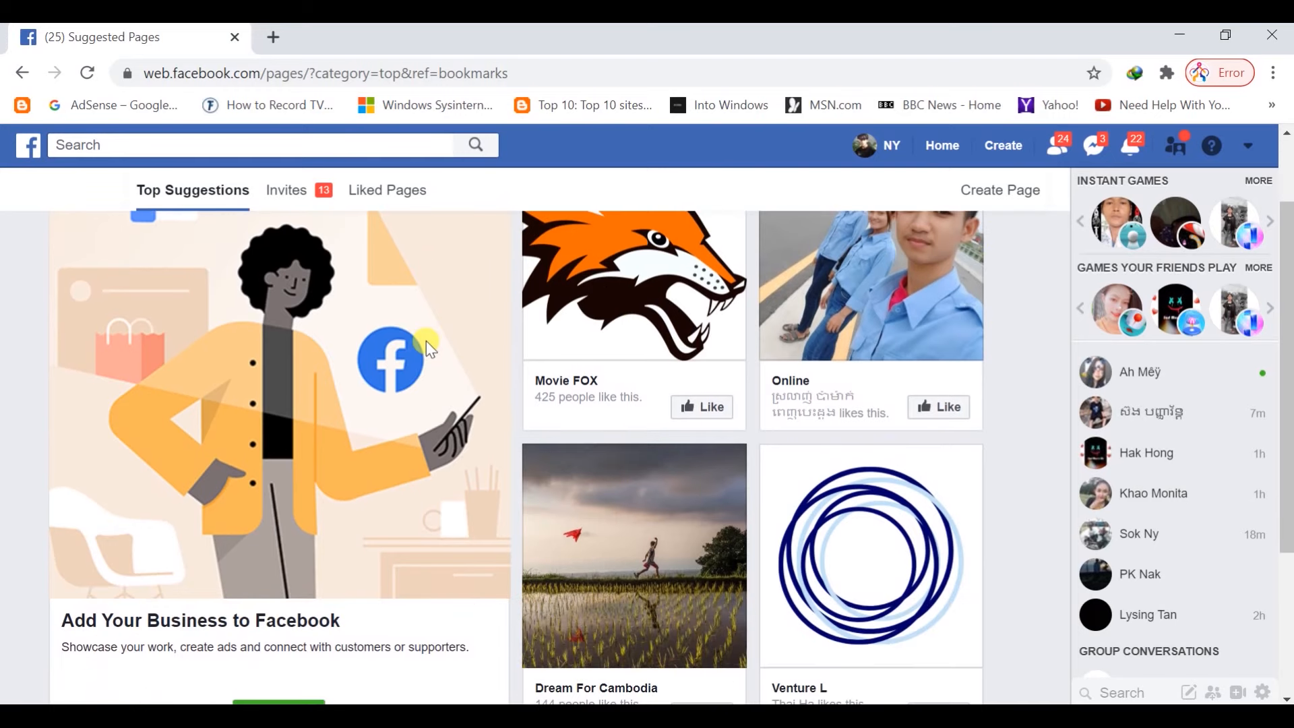
{"action": "scroll", "coordinate": [425, 341], "scroll_direction": "down", "scroll_amount": 3}
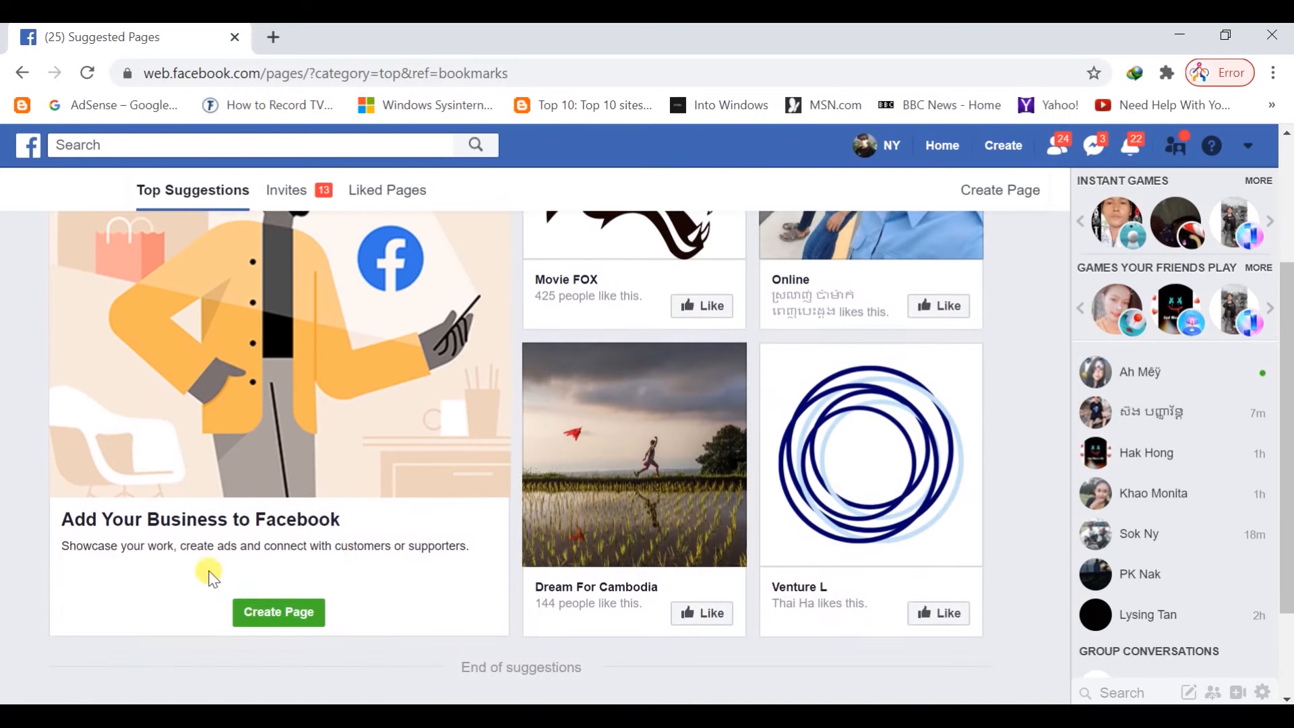
{"action": "left_click", "coordinate": [281, 614]}
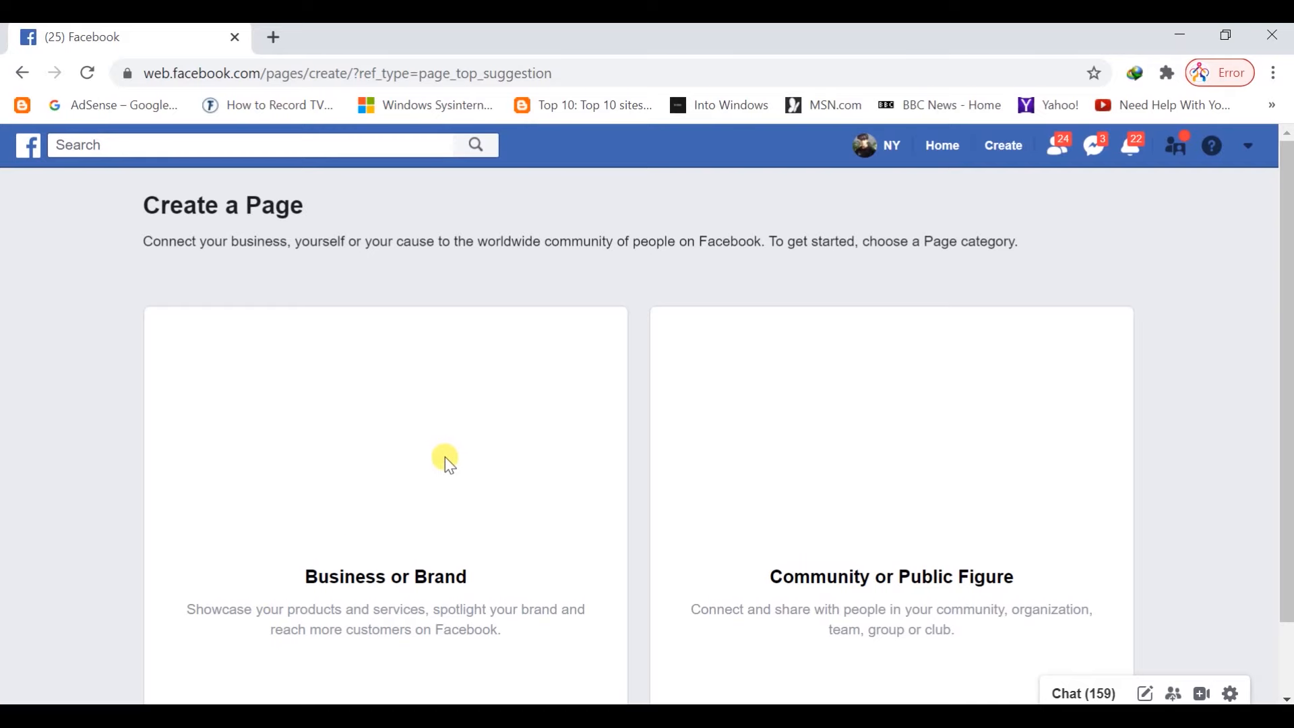
{"action": "scroll", "coordinate": [445, 456], "scroll_direction": "down", "scroll_amount": 1}
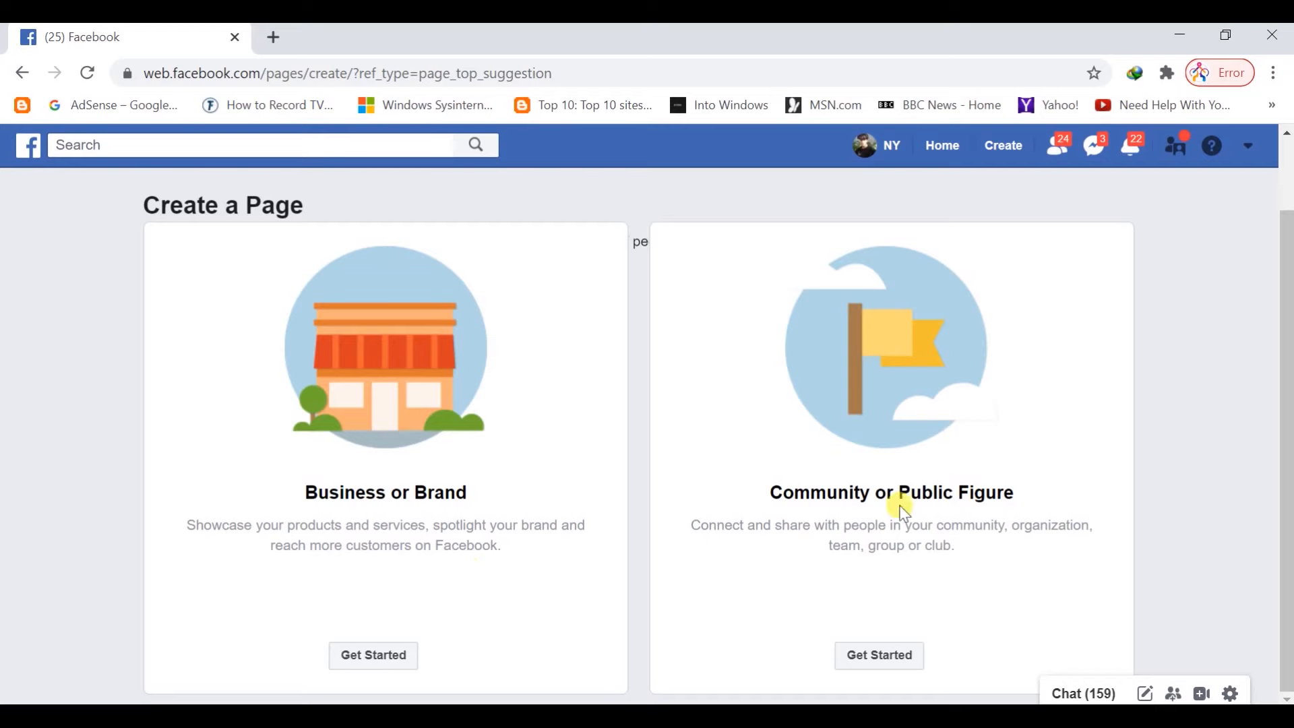
{"action": "left_click", "coordinate": [893, 664]}
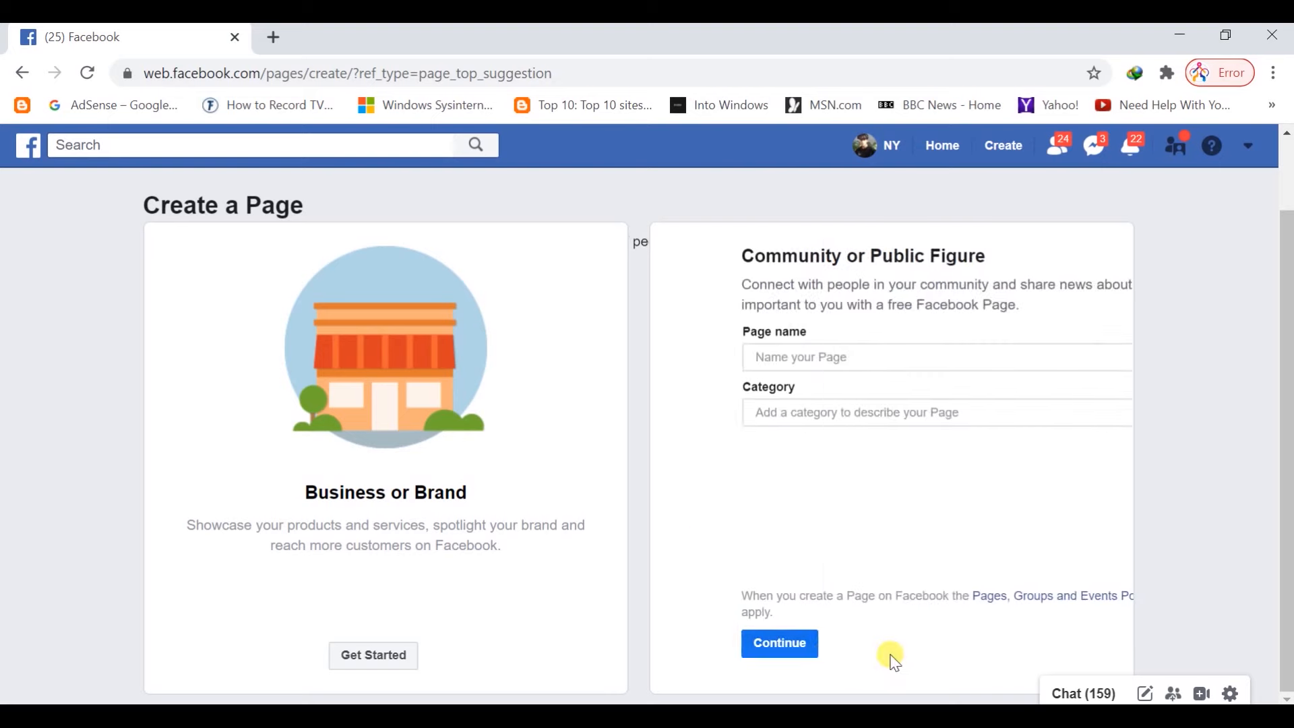
Step: Create the Page with the name "NY Page" and the category Entertainment Website
{"action": "left_click", "coordinate": [738, 359]}
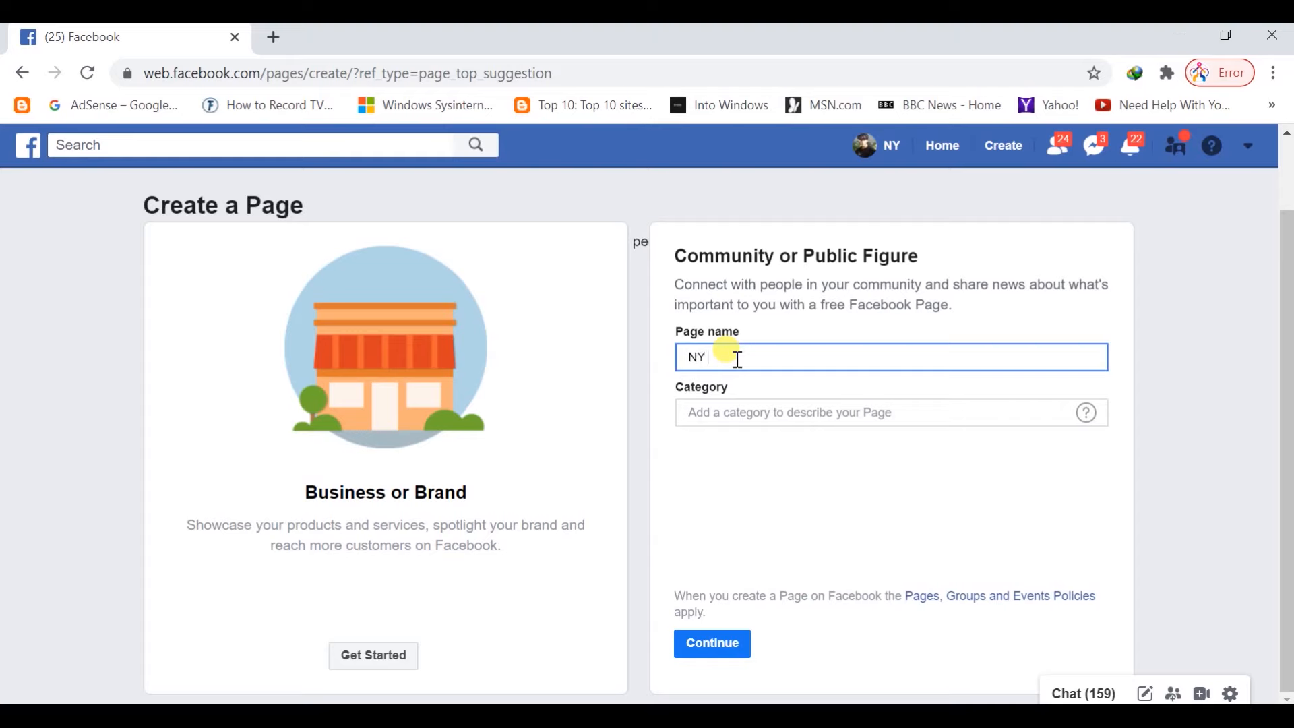
{"action": "left_click", "coordinate": [705, 410]}
{"action": "type", "text": "share"}
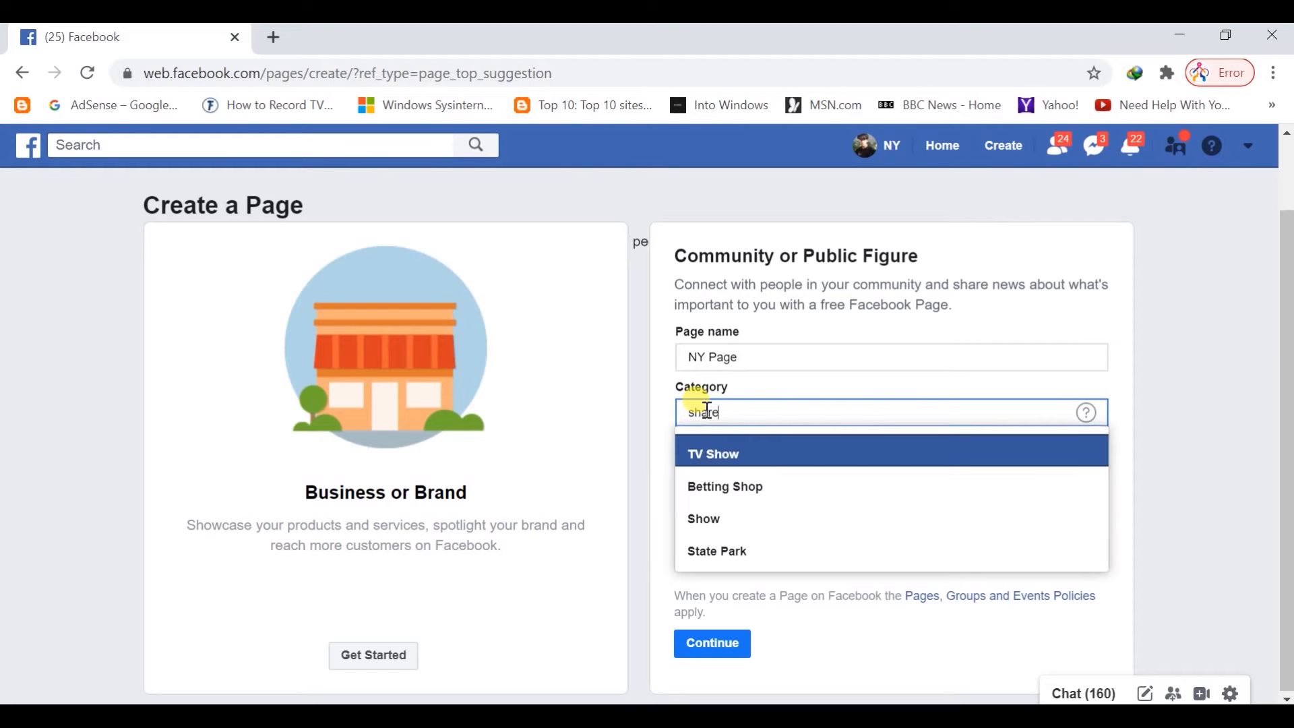
{"action": "double_click", "coordinate": [707, 414]}
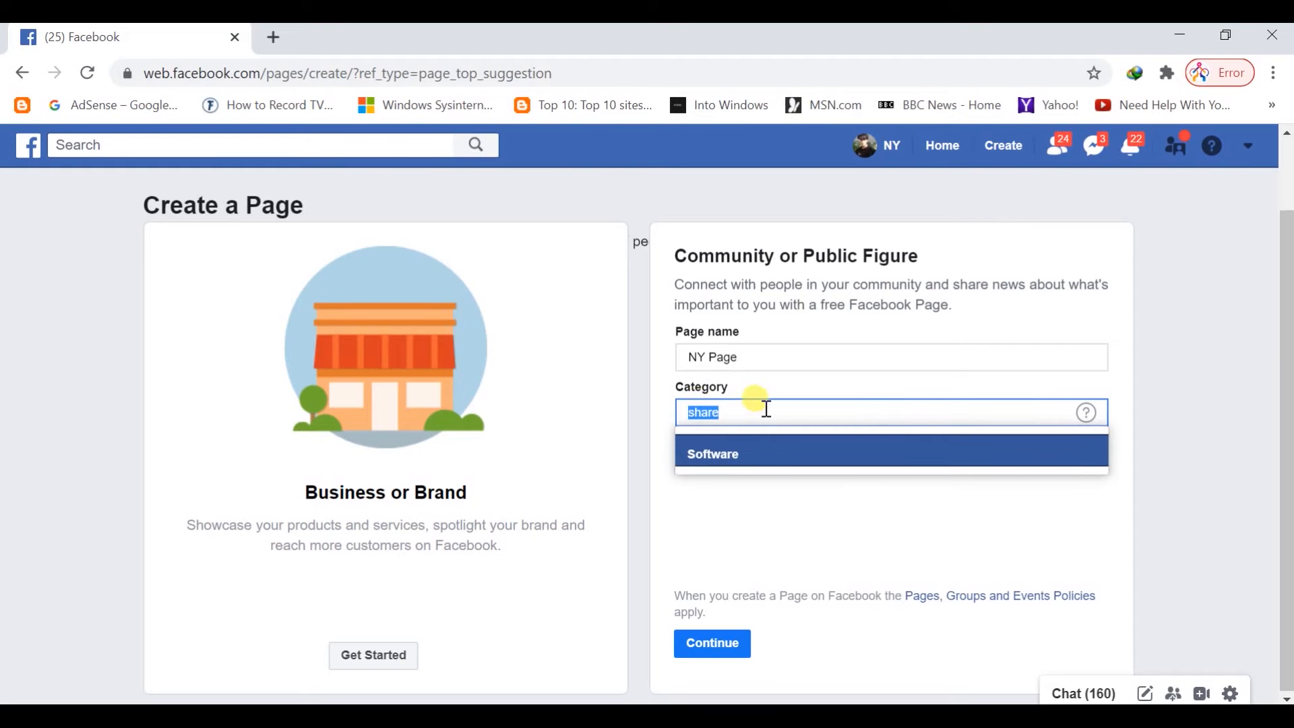
{"action": "key", "text": "Return"}
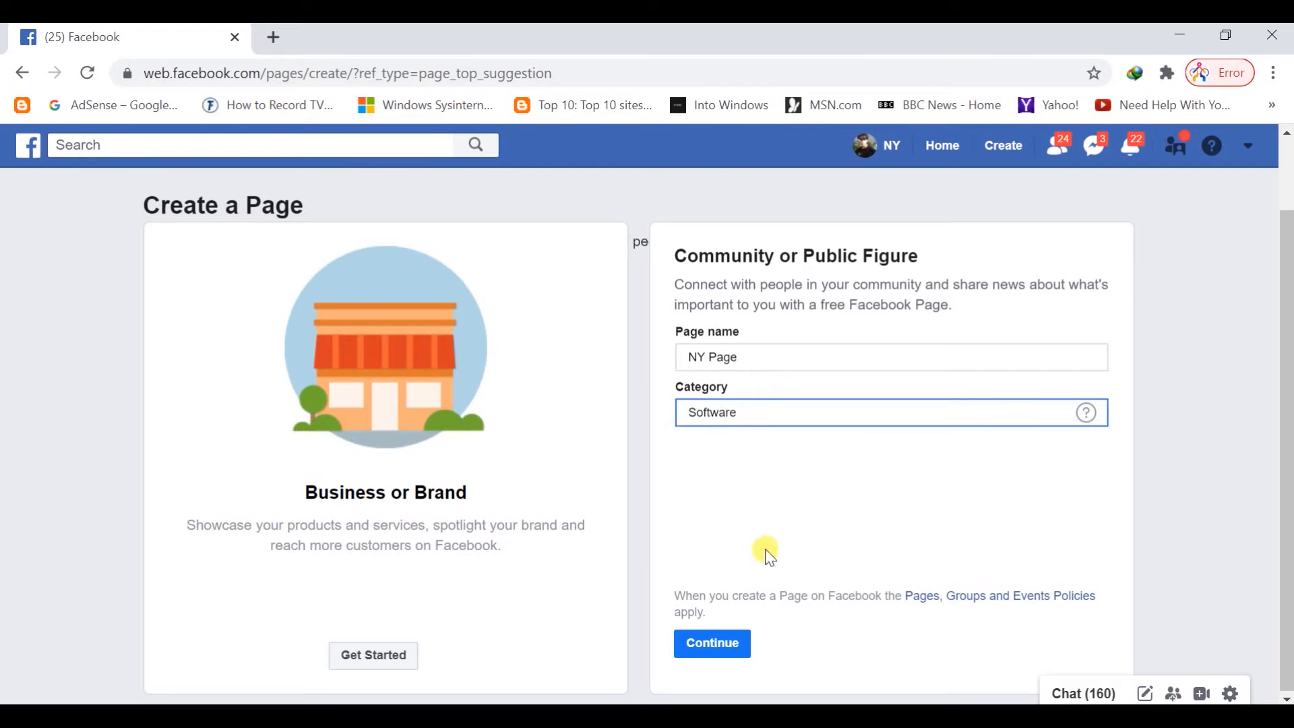
{"action": "left_click_drag", "start_coordinate": [767, 409], "coordinate": [661, 423]}
{"action": "type", "text": "enter"}
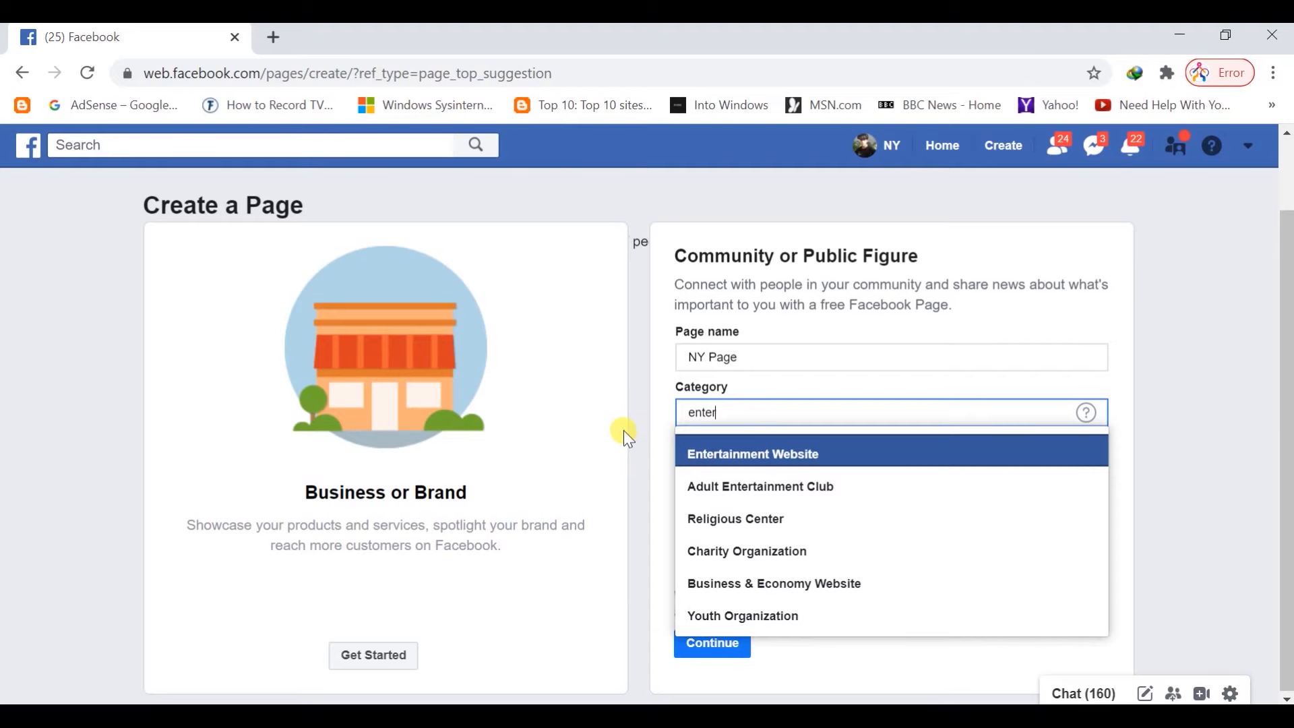
{"action": "left_click", "coordinate": [782, 455]}
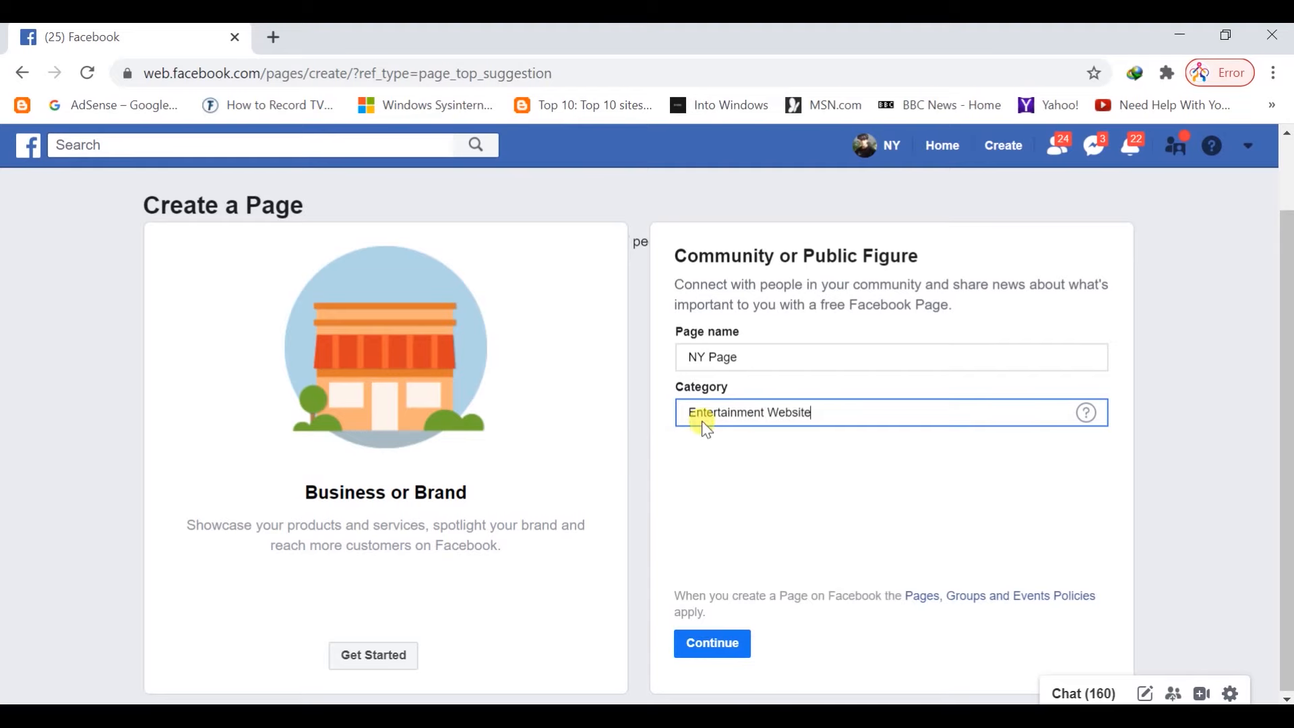
{"action": "left_click", "coordinate": [716, 648]}
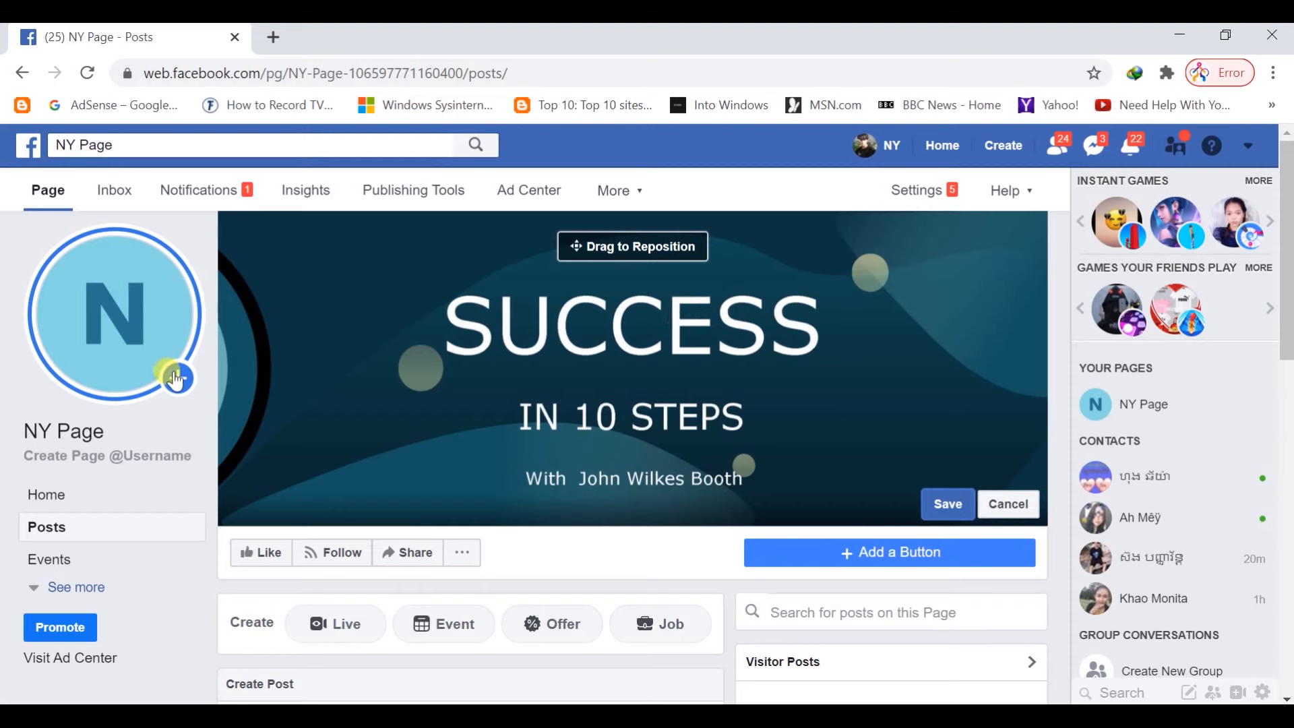
{"action": "mouse_move", "coordinate": [103, 360]}
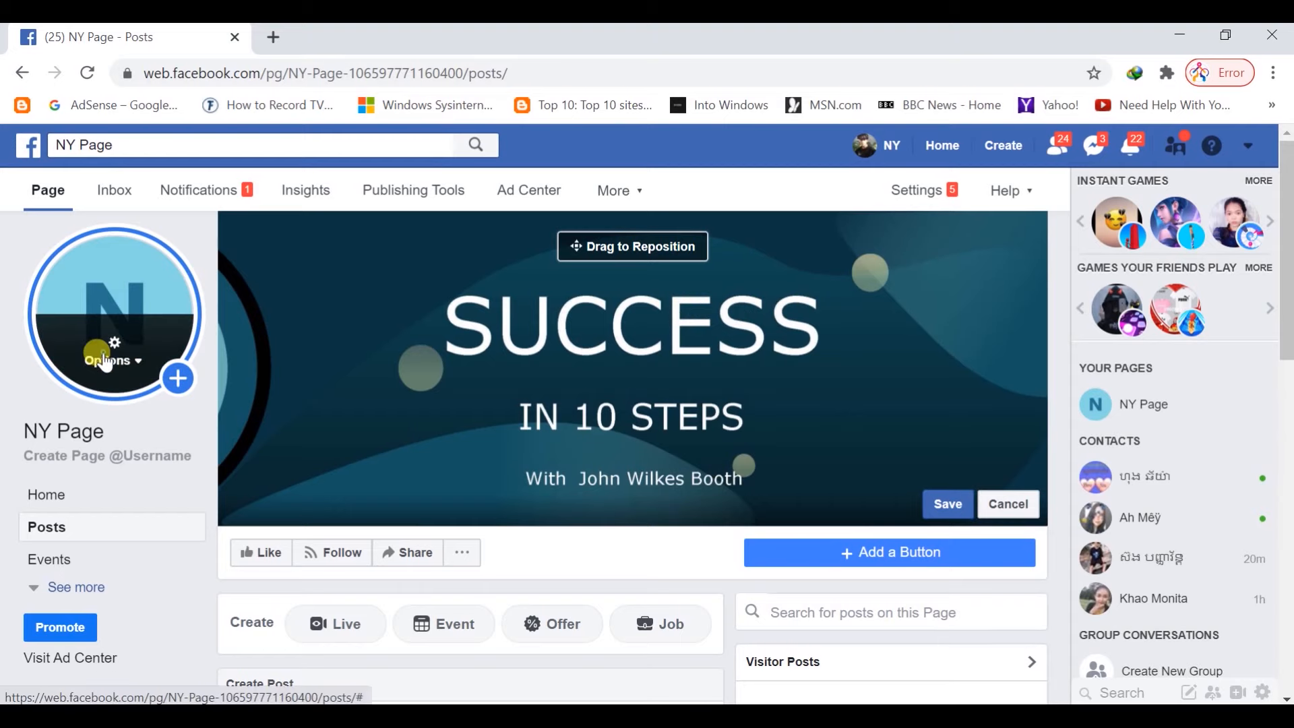
{"action": "left_click", "coordinate": [105, 362]}
{"action": "left_click", "coordinate": [113, 608]}
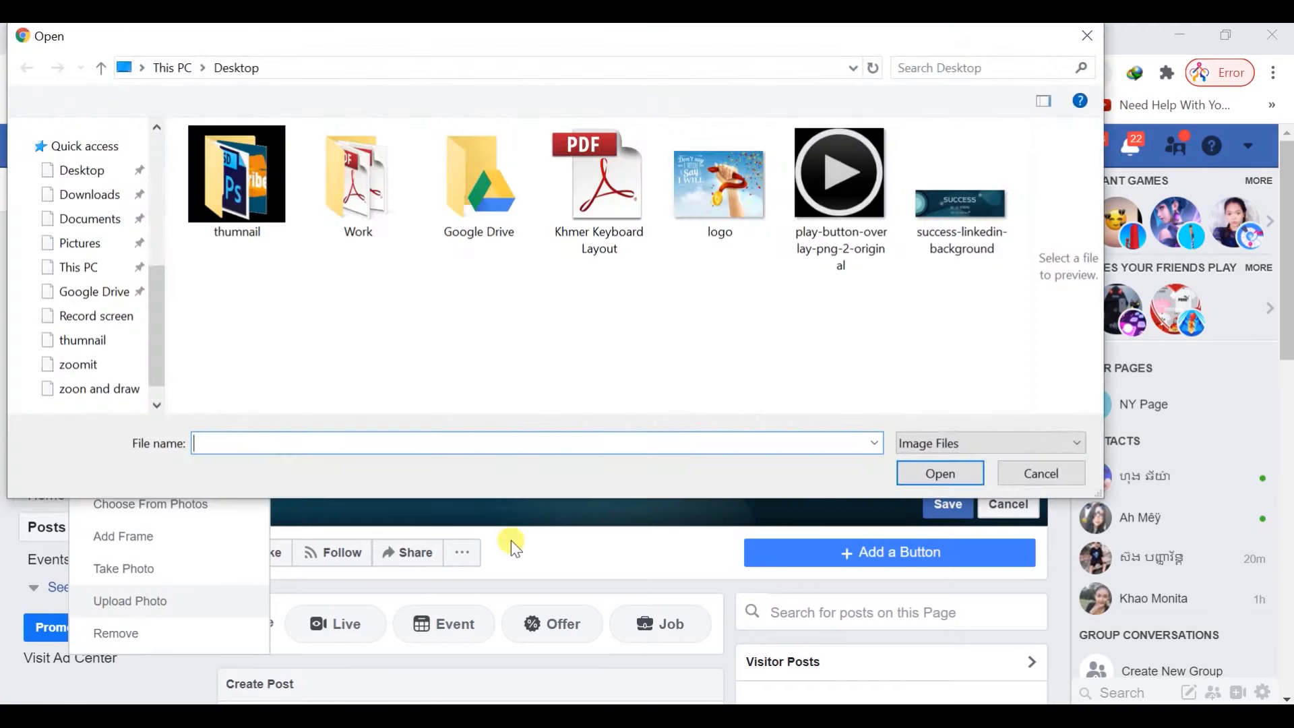
{"action": "left_click", "coordinate": [715, 196]}
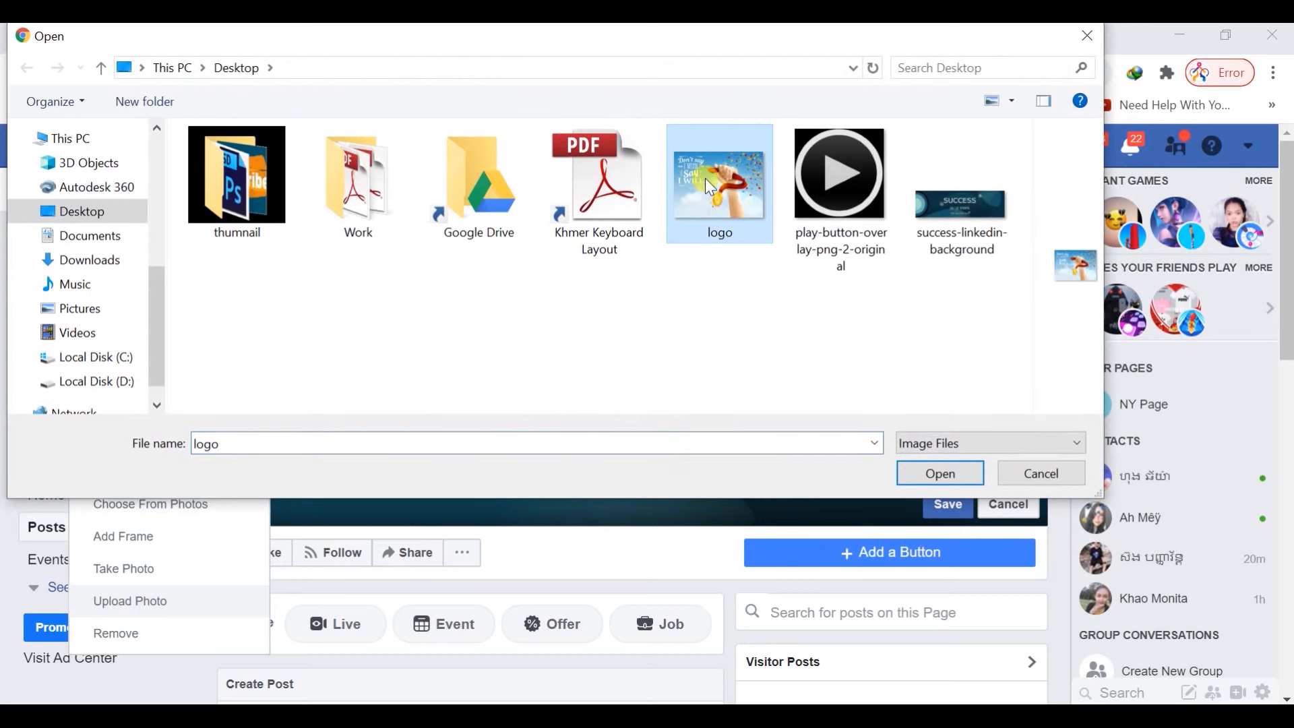
{"action": "left_click", "coordinate": [941, 474]}
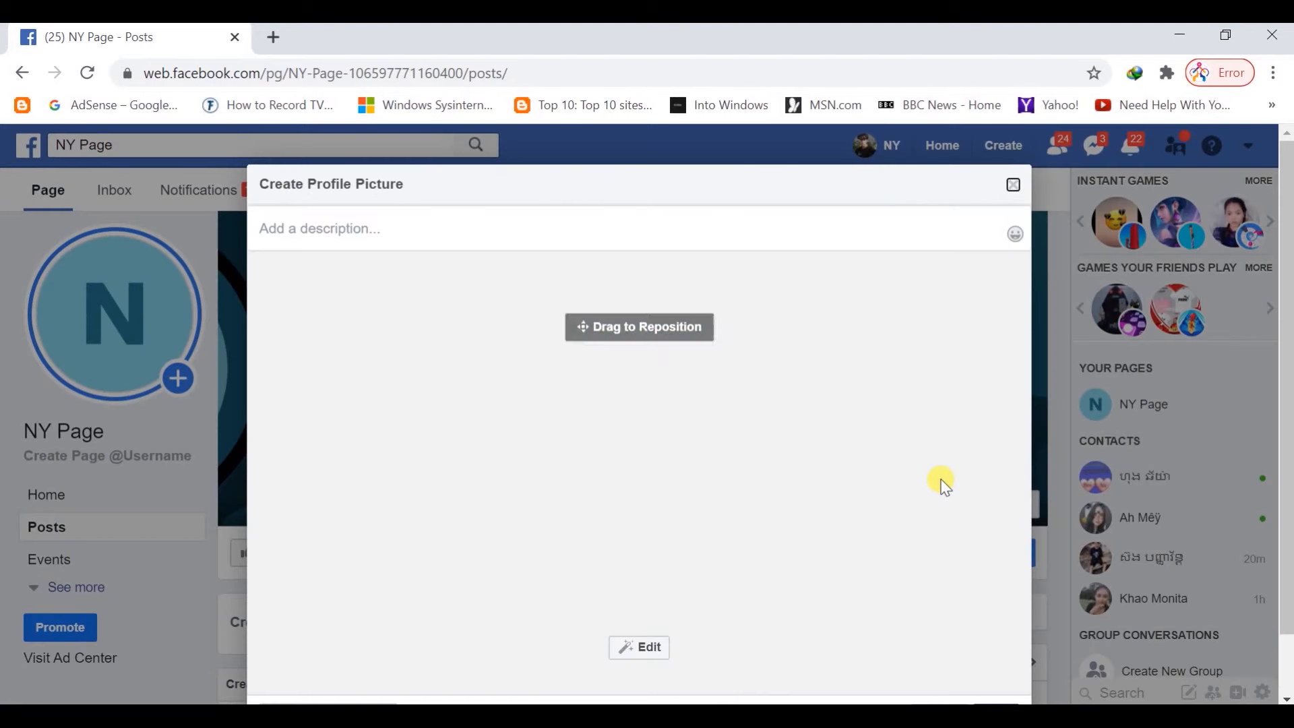
{"action": "left_click_drag", "start_coordinate": [787, 189], "coordinate": [781, 140]}
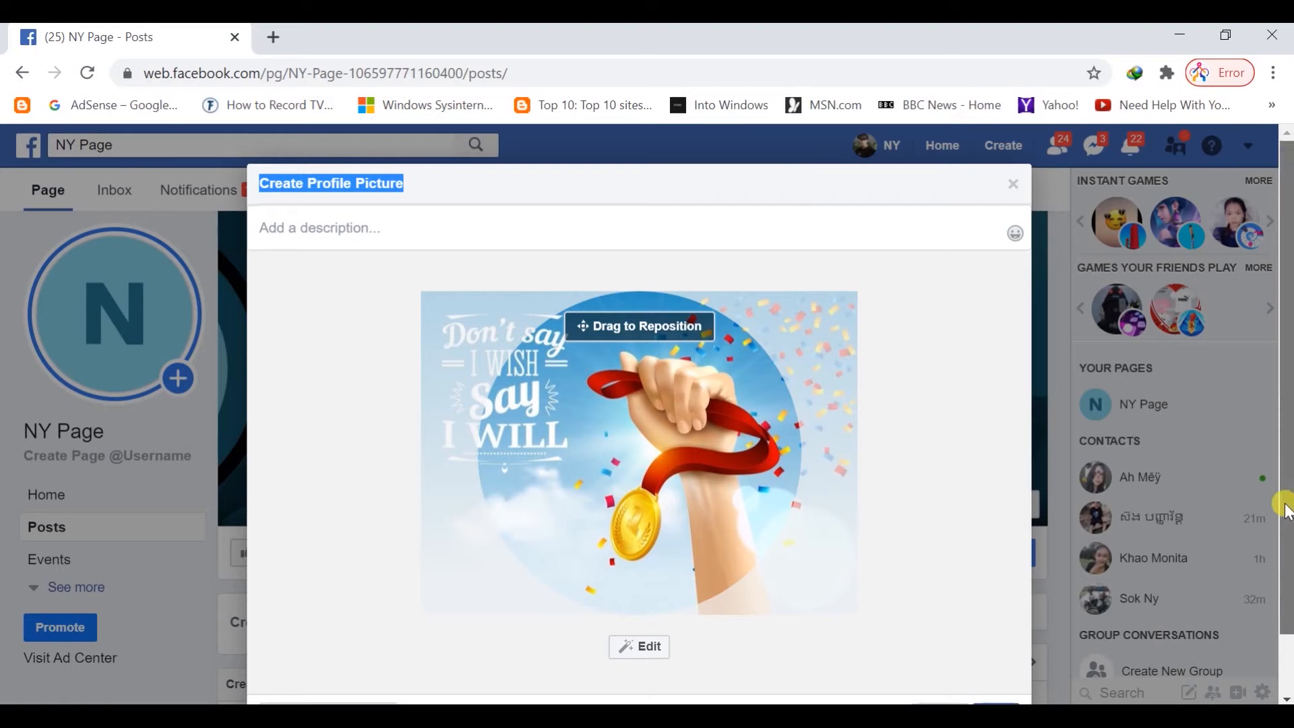
{"action": "scroll", "coordinate": [1257, 507], "scroll_direction": "down", "scroll_amount": 1}
{"action": "left_click", "coordinate": [997, 651]}
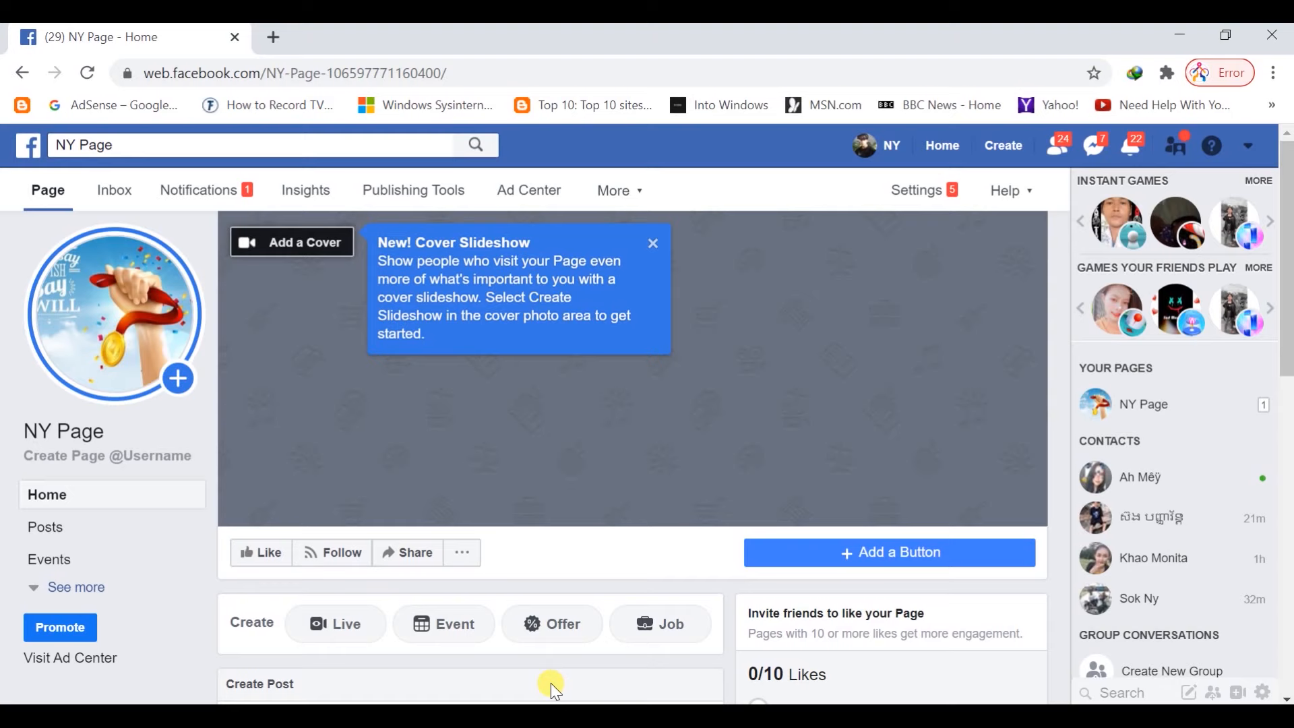
Step: Upload the "success-linkedin-background" image from the Desktop as the Page's cover photo and save it
{"action": "left_click", "coordinate": [288, 241]}
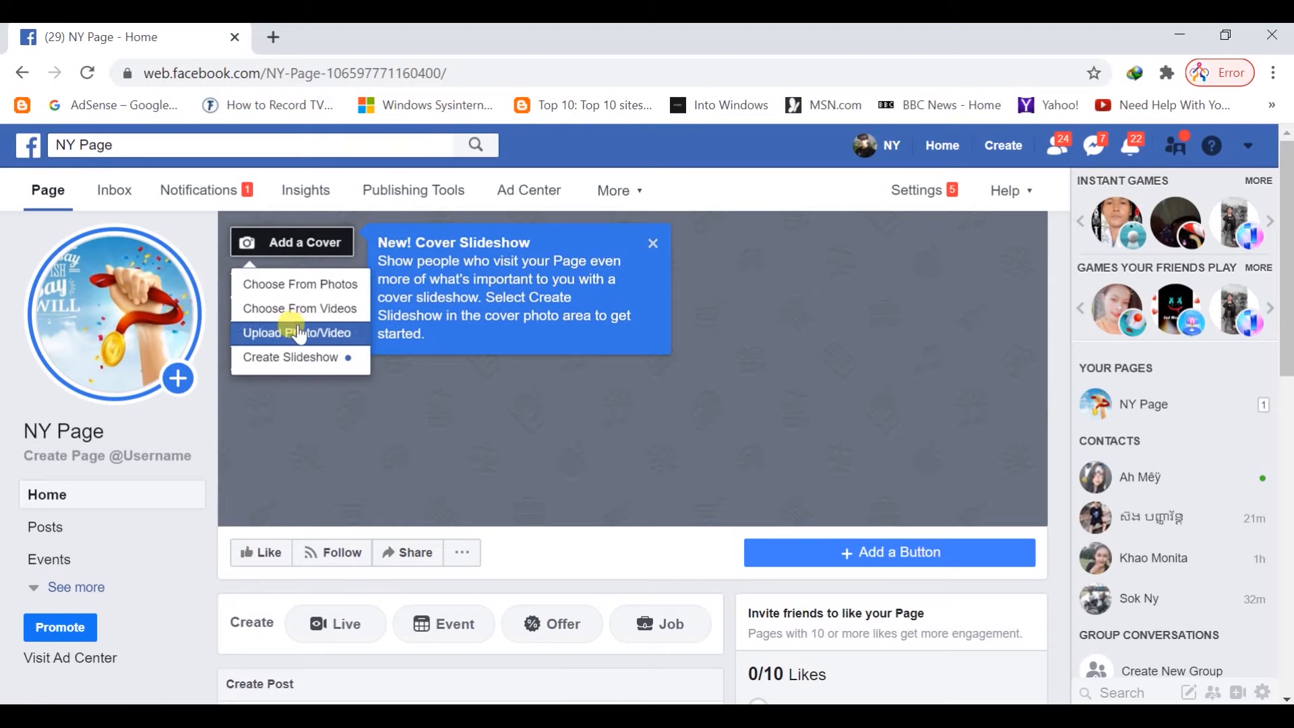
{"action": "left_click", "coordinate": [651, 237]}
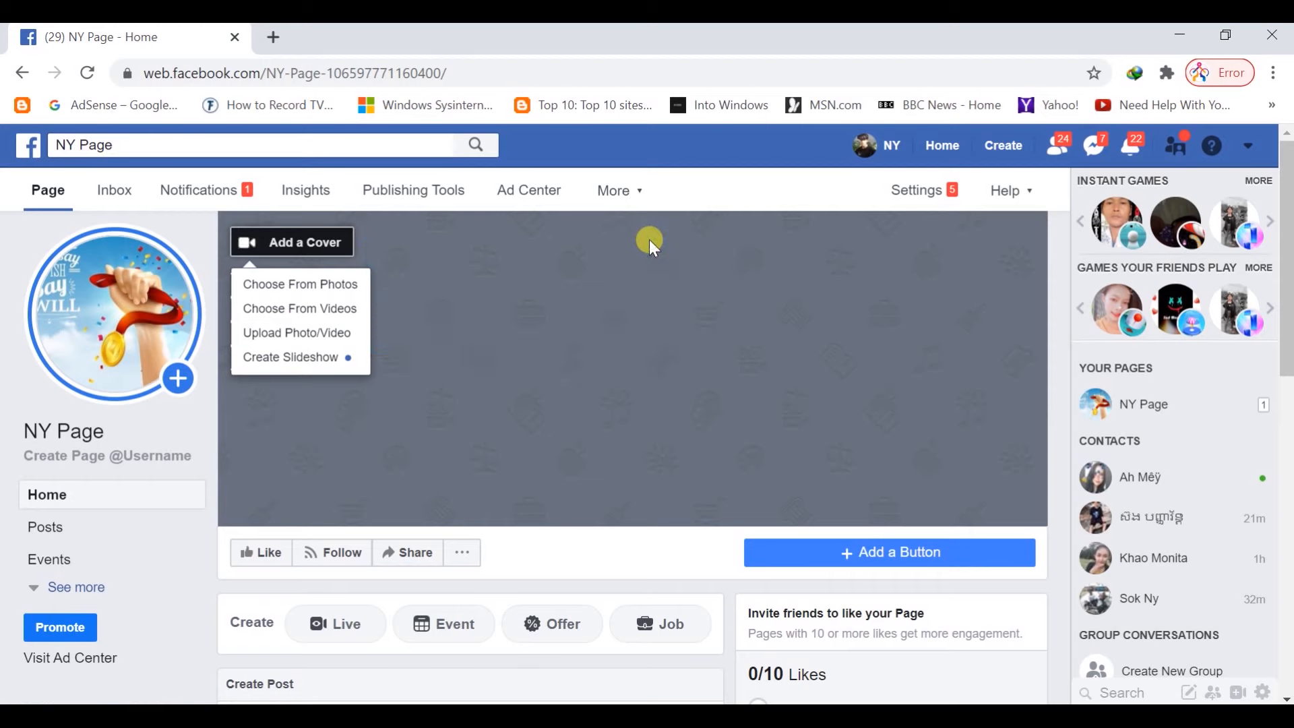
{"action": "left_click", "coordinate": [292, 334]}
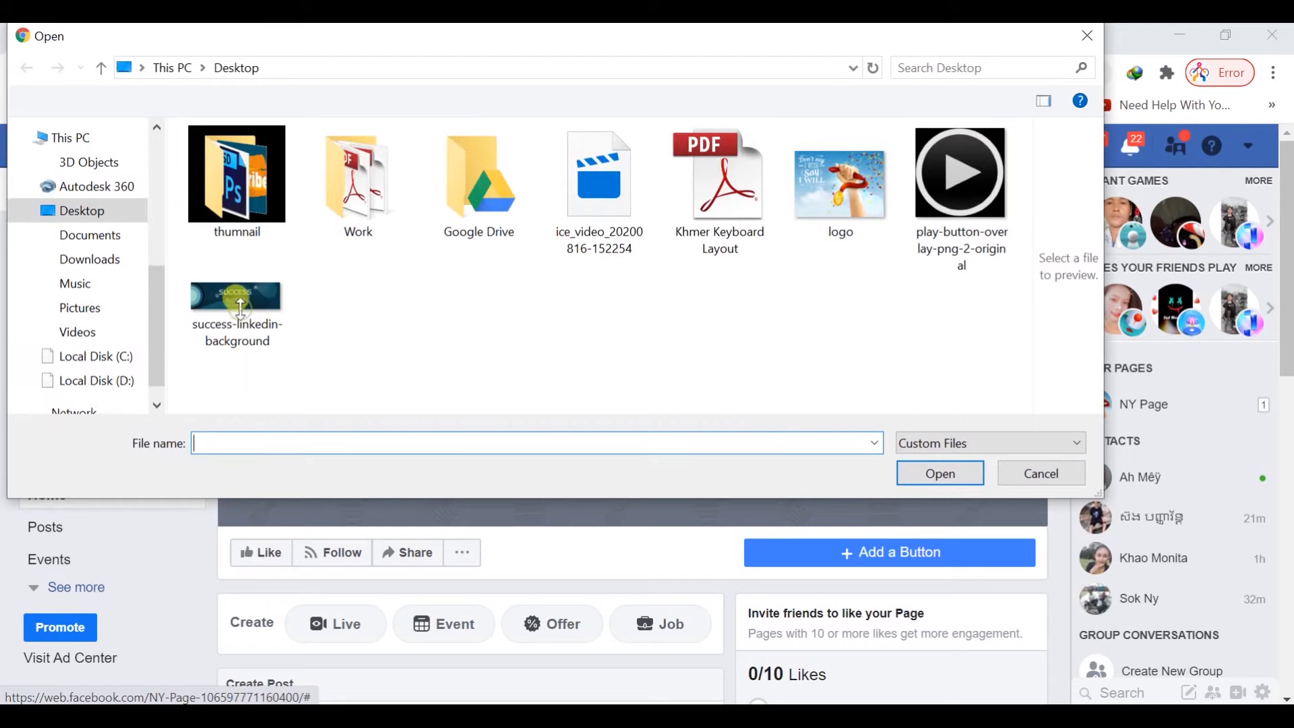
{"action": "left_click", "coordinate": [237, 303]}
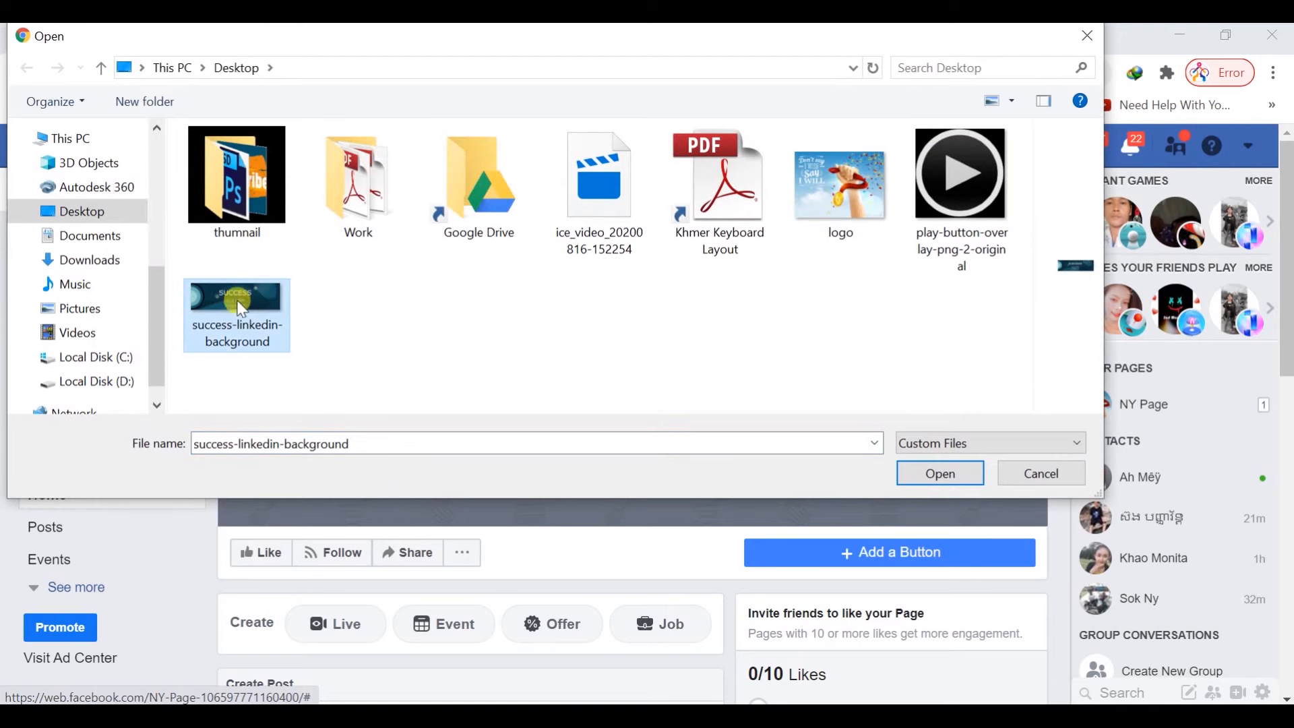
{"action": "left_click", "coordinate": [940, 472]}
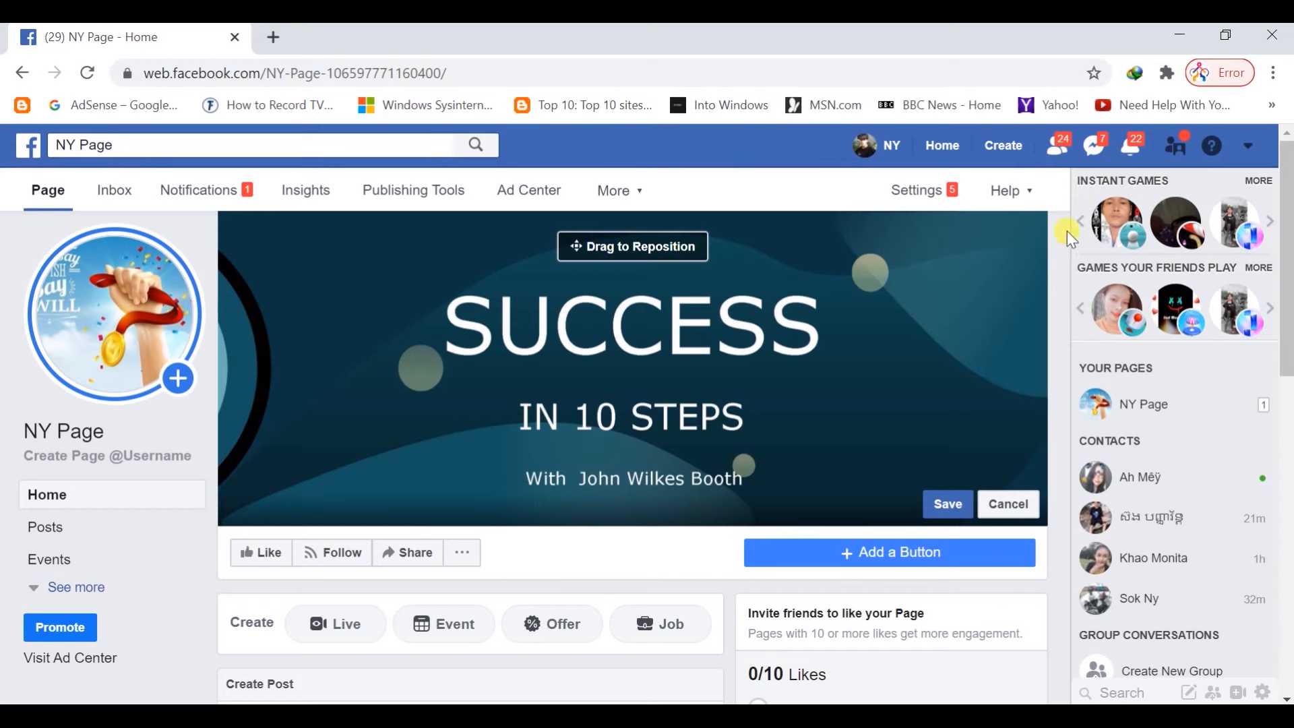
{"action": "left_click", "coordinate": [948, 505]}
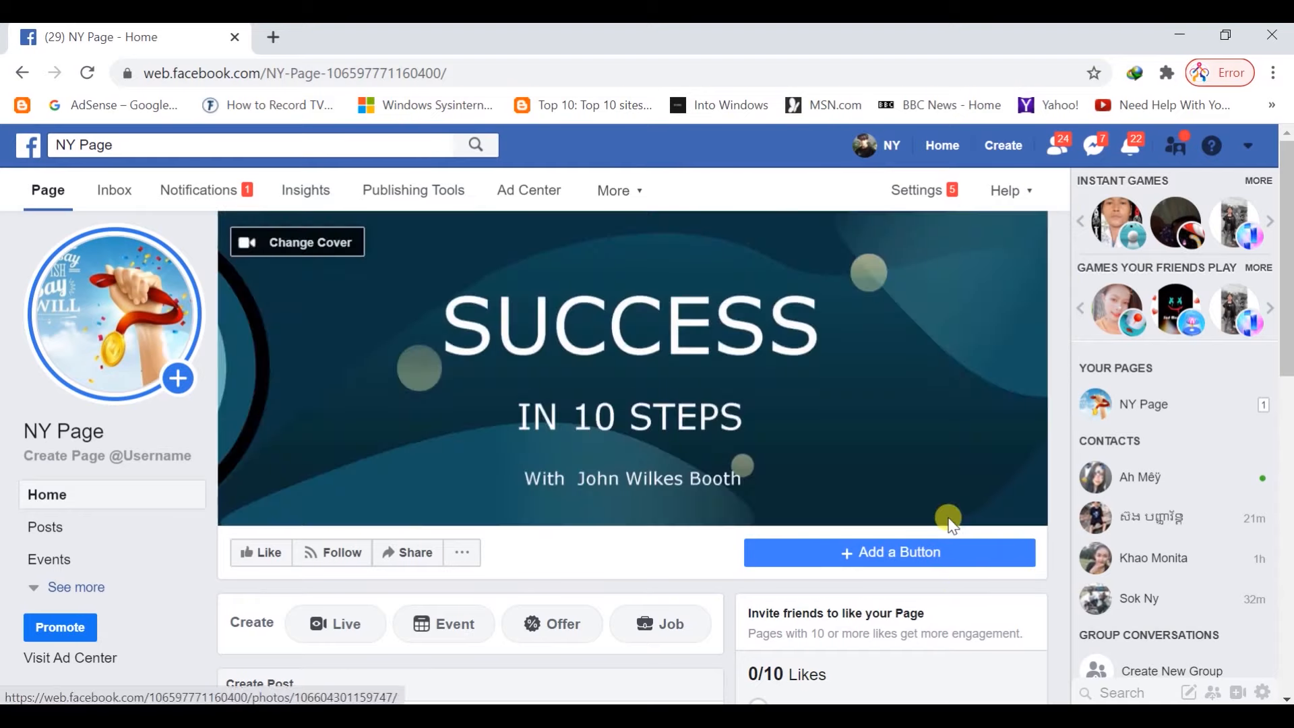
Step: Write a new post on the Page with the text "hello everyone"
{"action": "left_click_drag", "start_coordinate": [1288, 312], "coordinate": [1289, 369]}
{"action": "left_click", "coordinate": [361, 597]}
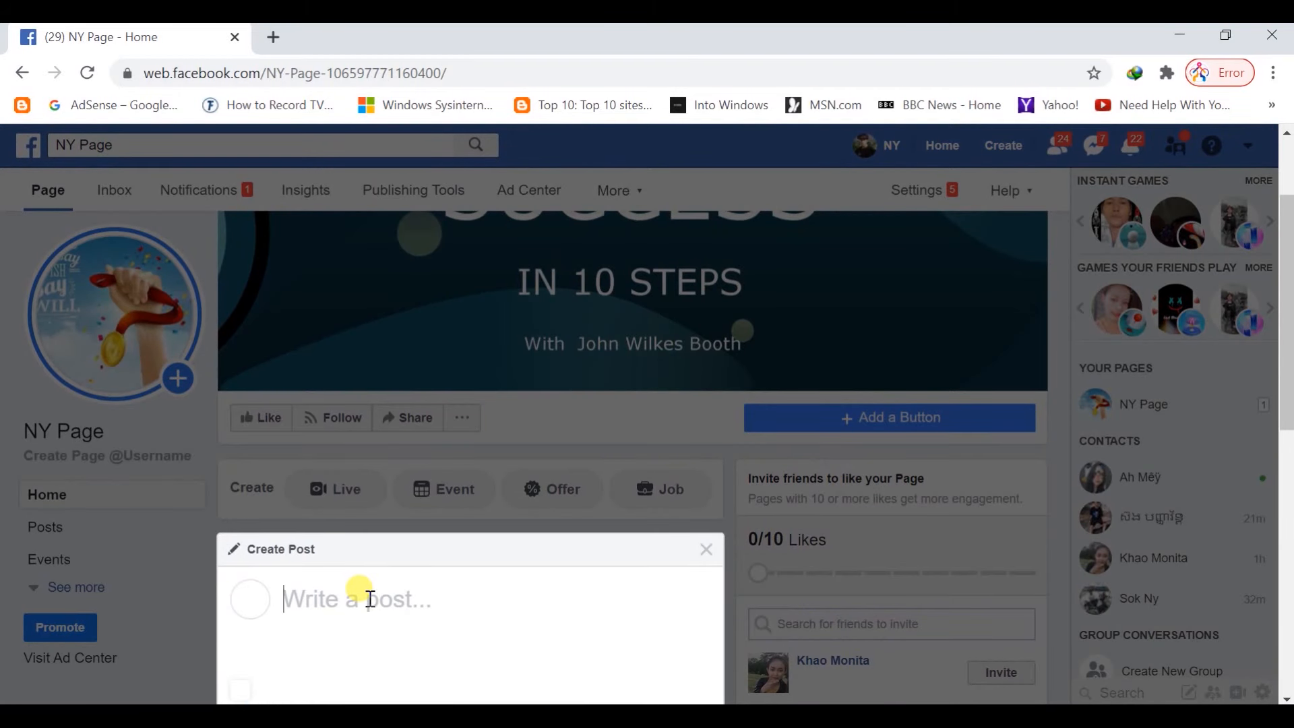
{"action": "type", "text": "hello everyone"}
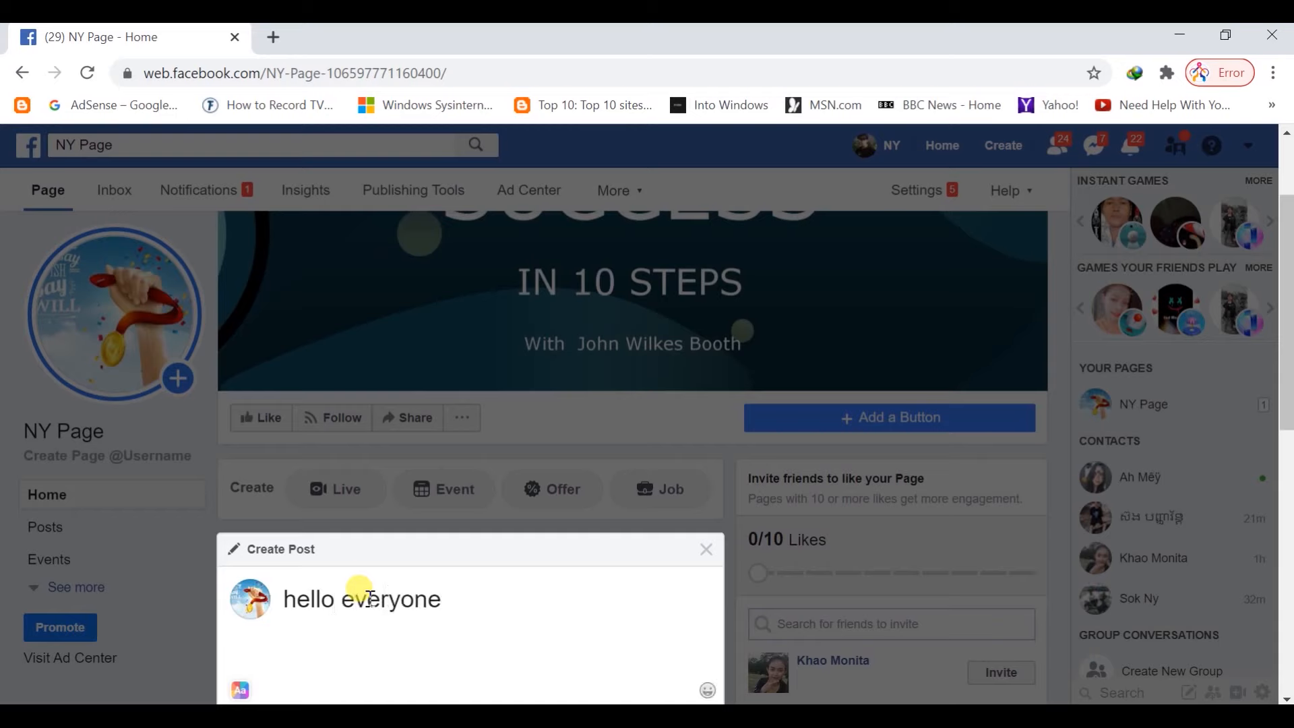
{"action": "left_click_drag", "start_coordinate": [532, 547], "coordinate": [506, 476]}
{"action": "scroll", "coordinate": [535, 535], "scroll_direction": "up", "scroll_amount": 2}
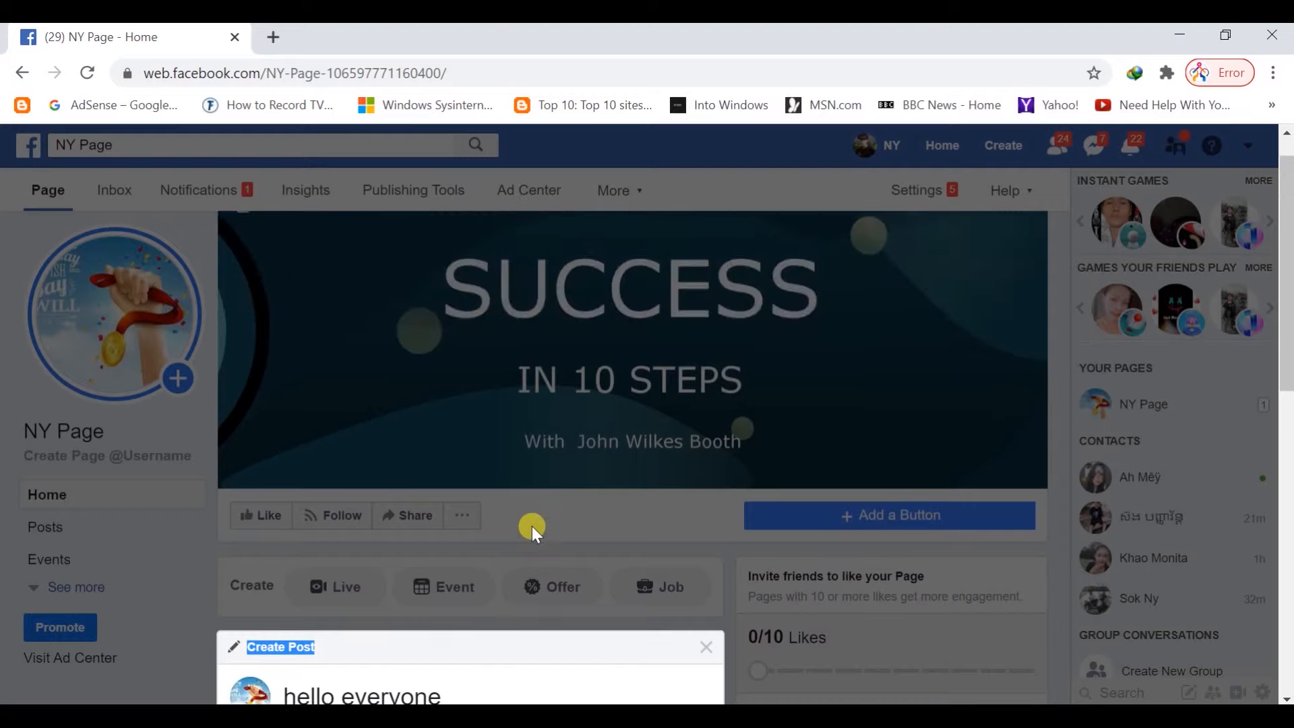
{"action": "left_click_drag", "start_coordinate": [1285, 355], "coordinate": [1286, 528]}
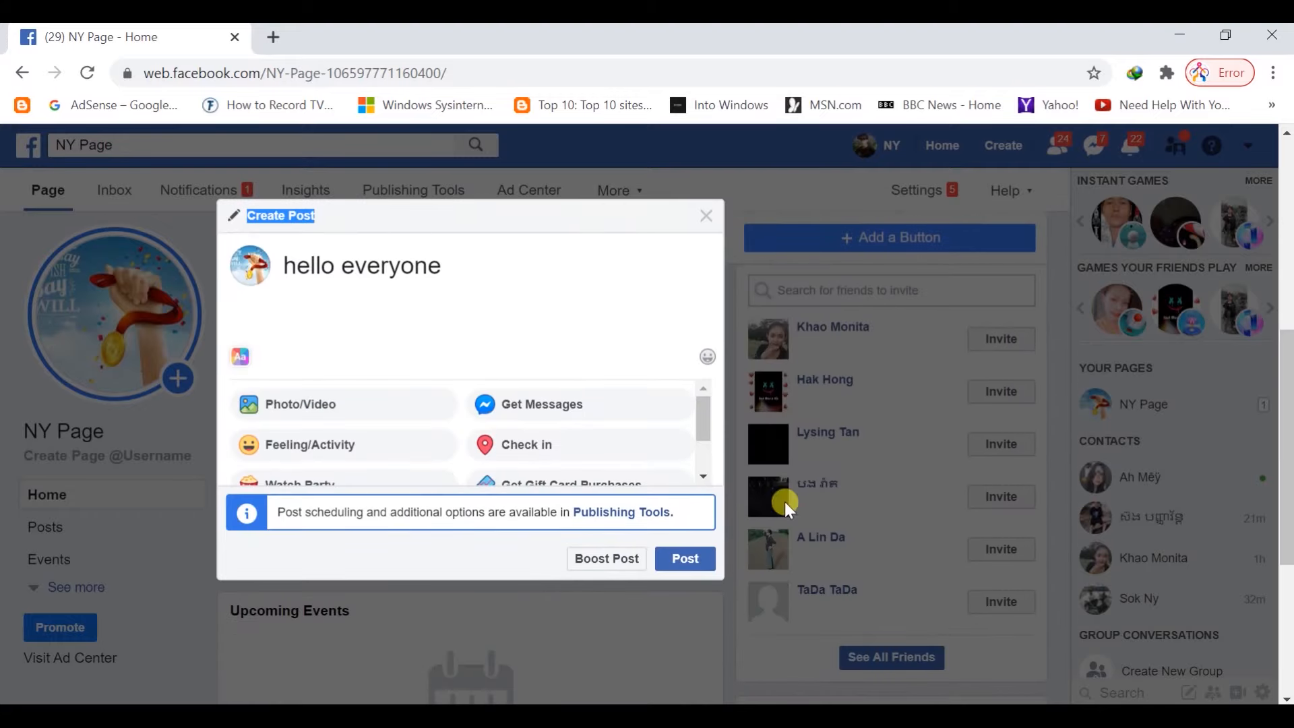